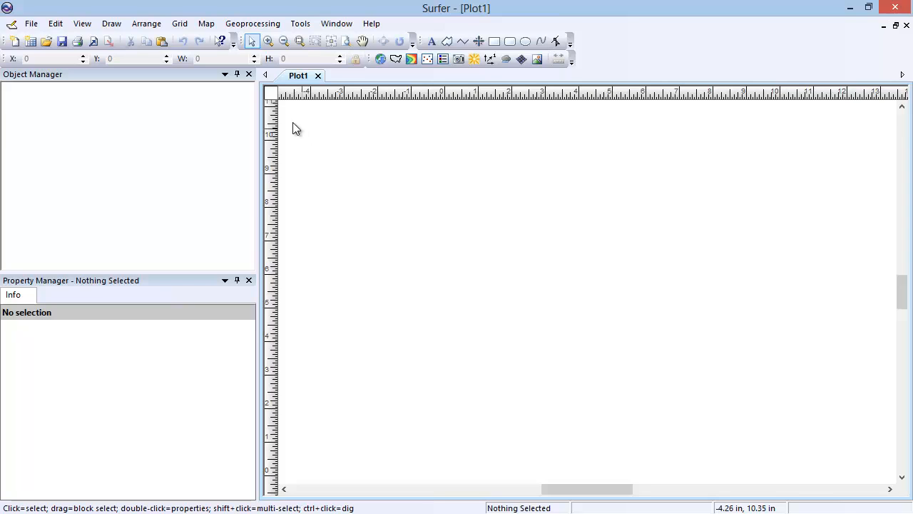
Create a new shaded relief map from the sample grid file Colorado.grd.
{"action": "left_click", "coordinate": [206, 23]}
{"action": "mouse_move", "coordinate": [262, 40]}
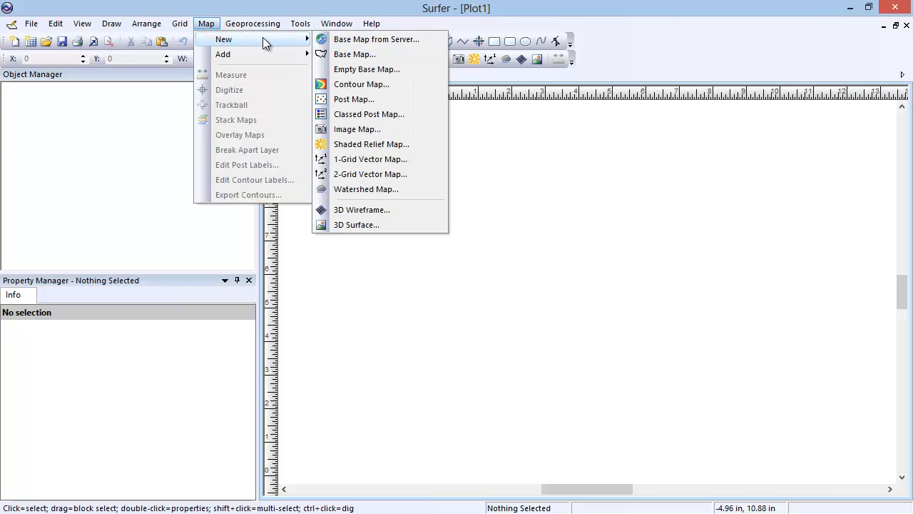
{"action": "left_click", "coordinate": [407, 144]}
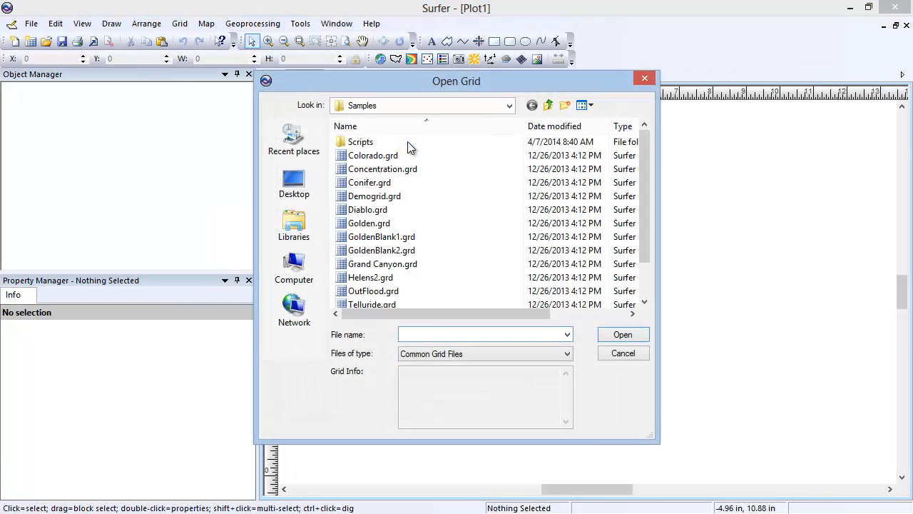
{"action": "left_click", "coordinate": [402, 156]}
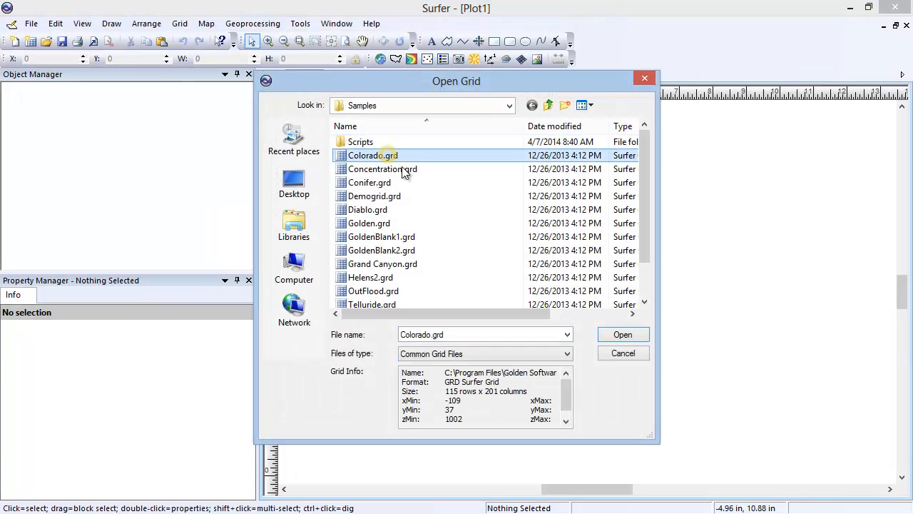
{"action": "left_click", "coordinate": [613, 335]}
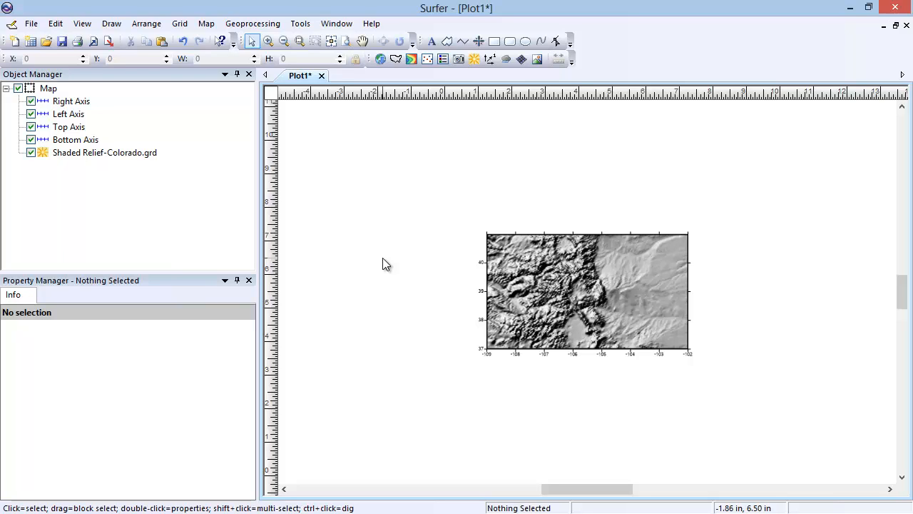
Add a contour layer from Colorado.grd to the existing shaded relief map.
{"action": "left_click", "coordinate": [47, 89]}
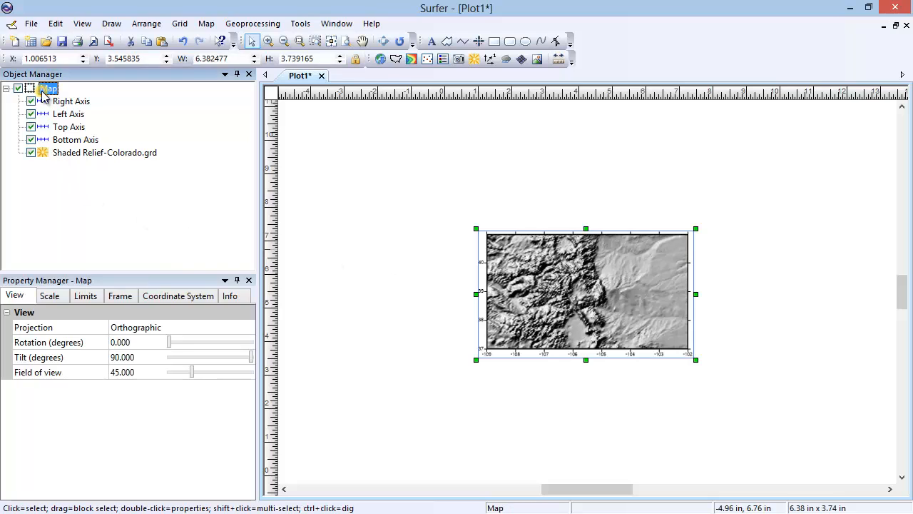
{"action": "left_click", "coordinate": [206, 23]}
{"action": "mouse_move", "coordinate": [234, 57]}
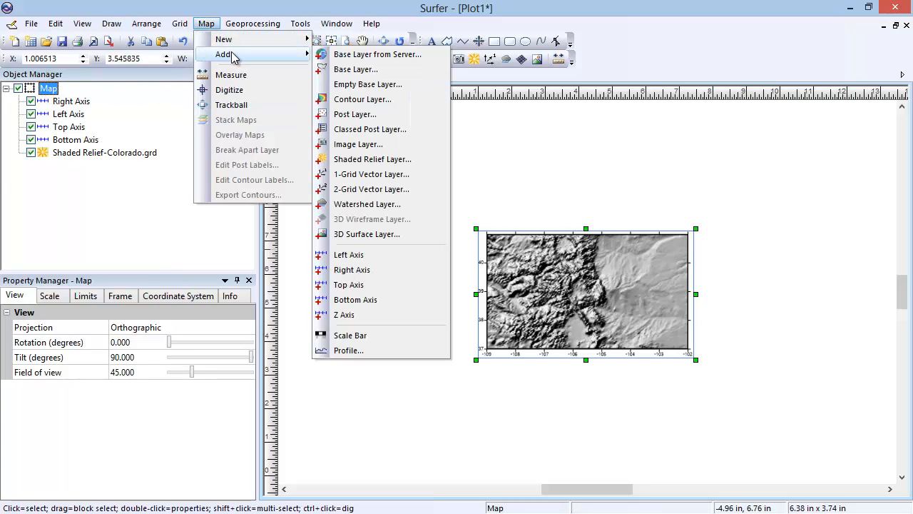
{"action": "left_click", "coordinate": [398, 101]}
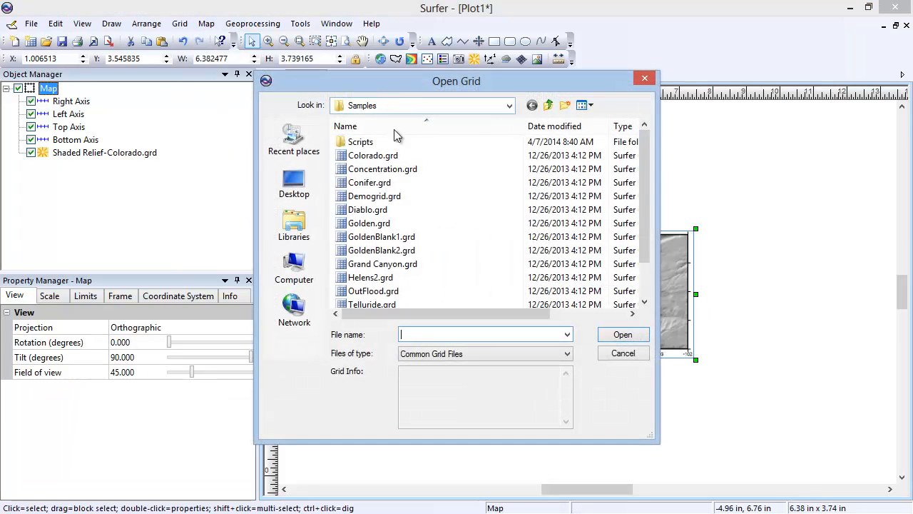
{"action": "left_click", "coordinate": [395, 158]}
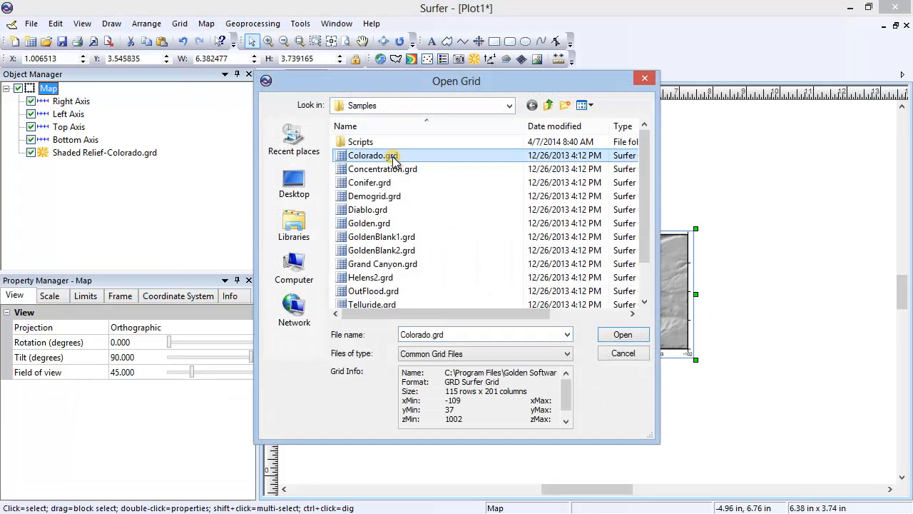
{"action": "left_click", "coordinate": [610, 340]}
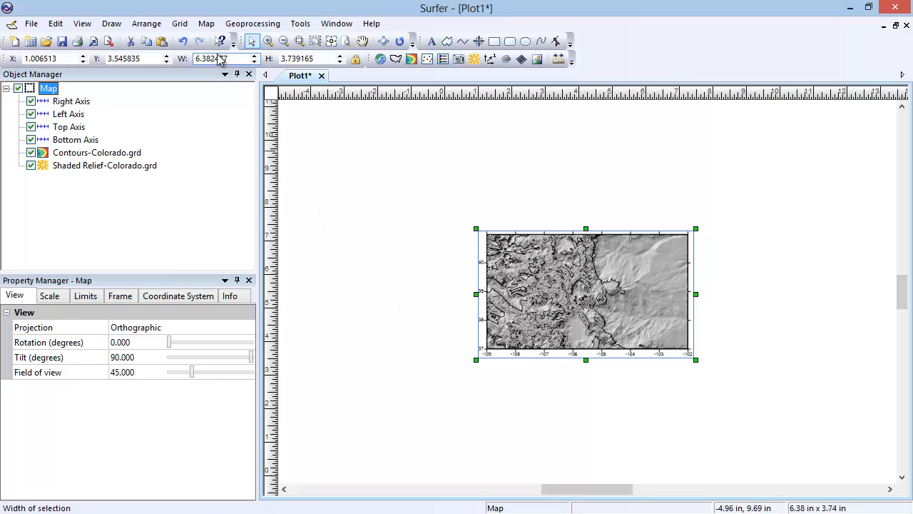
Create a separate 1-grid vector map from Colorado.grd and move it directly above the shaded relief and contour map.
{"action": "left_click", "coordinate": [206, 23]}
{"action": "mouse_move", "coordinate": [228, 41]}
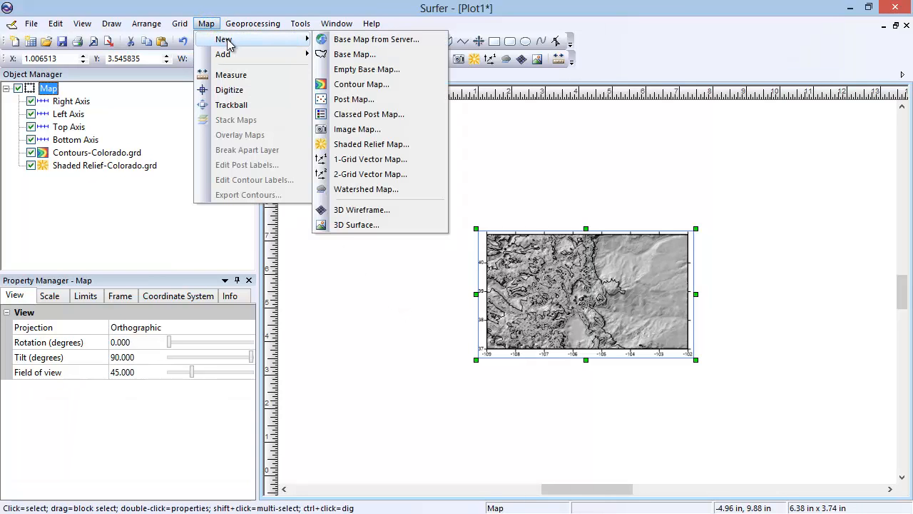
{"action": "left_click", "coordinate": [421, 164]}
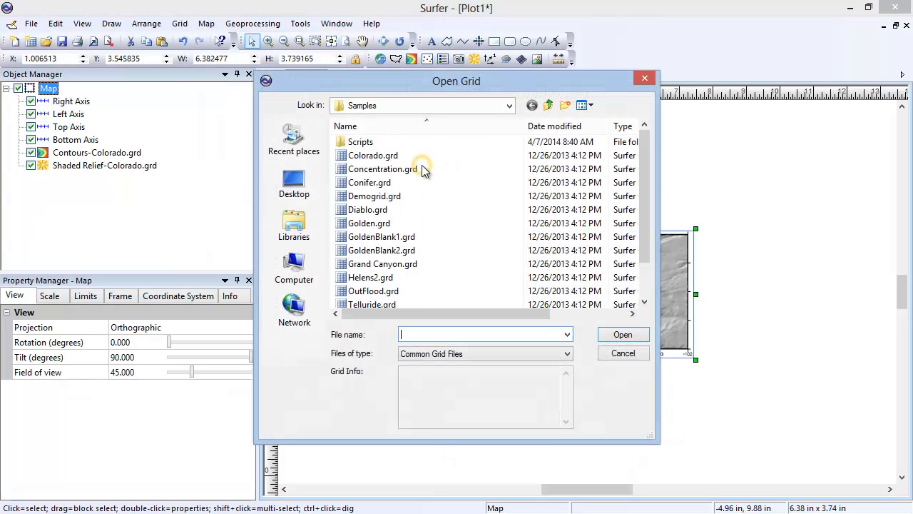
{"action": "left_click", "coordinate": [405, 155]}
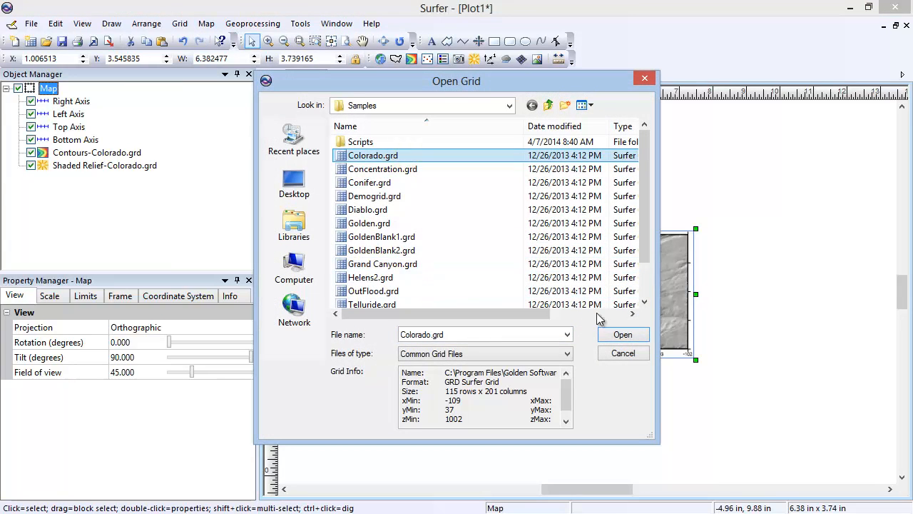
{"action": "left_click", "coordinate": [621, 336]}
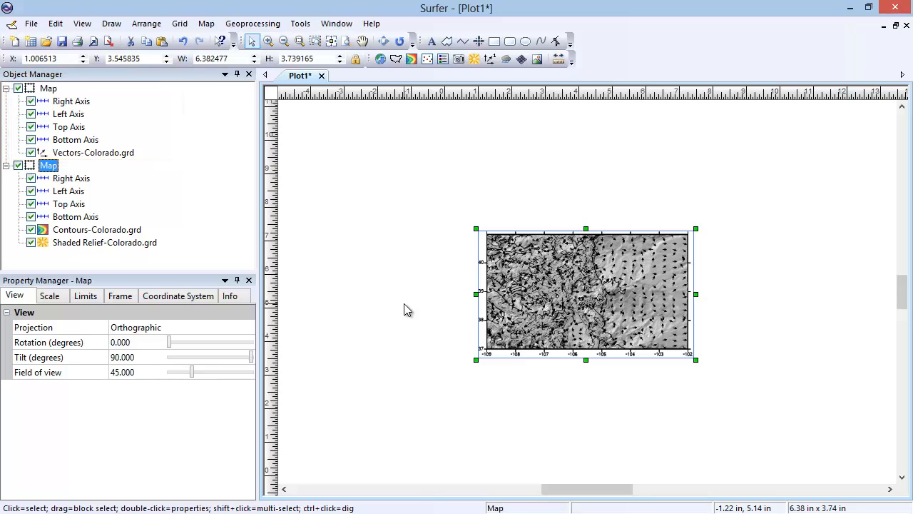
{"action": "left_click", "coordinate": [49, 91]}
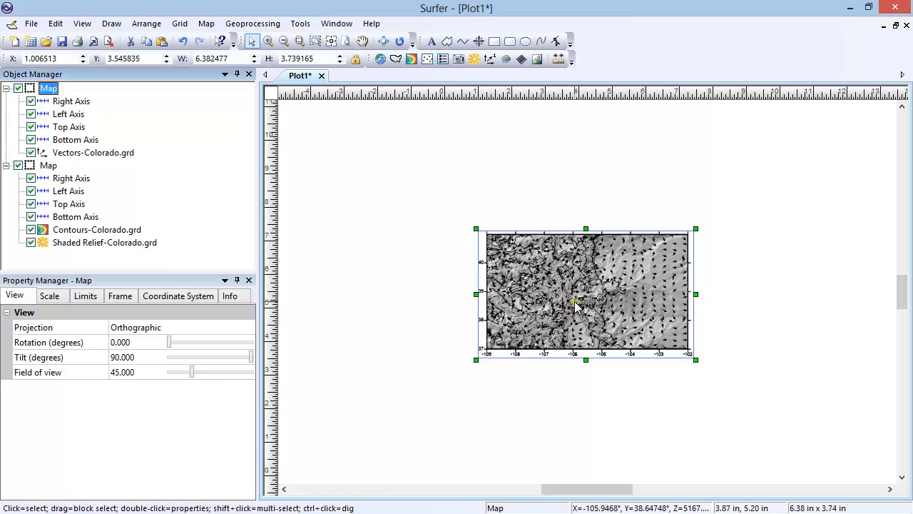
{"action": "left_click_drag", "start_coordinate": [575, 301], "coordinate": [576, 179]}
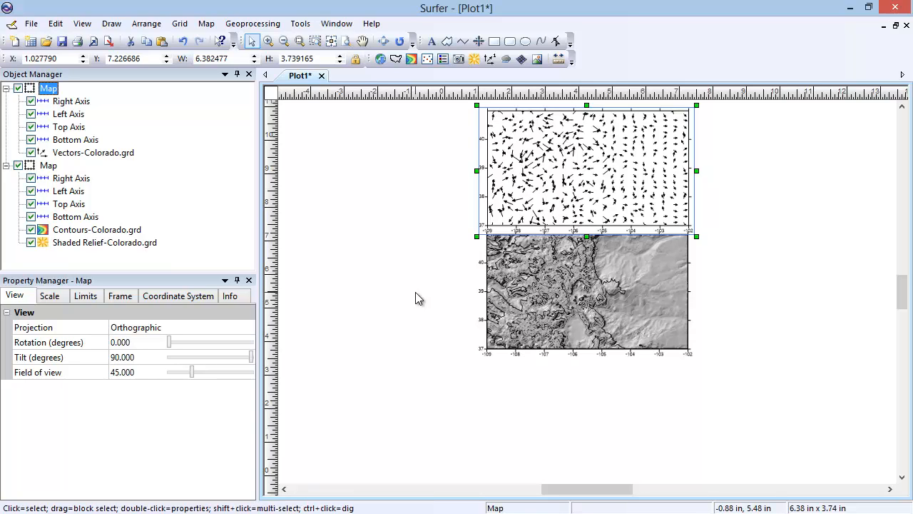
Move the Vectors-Colorado.grd layer into the map holding the contours and shaded relief, and undo that order change.
{"action": "left_click", "coordinate": [130, 154]}
{"action": "left_click_drag", "start_coordinate": [130, 156], "coordinate": [119, 229]}
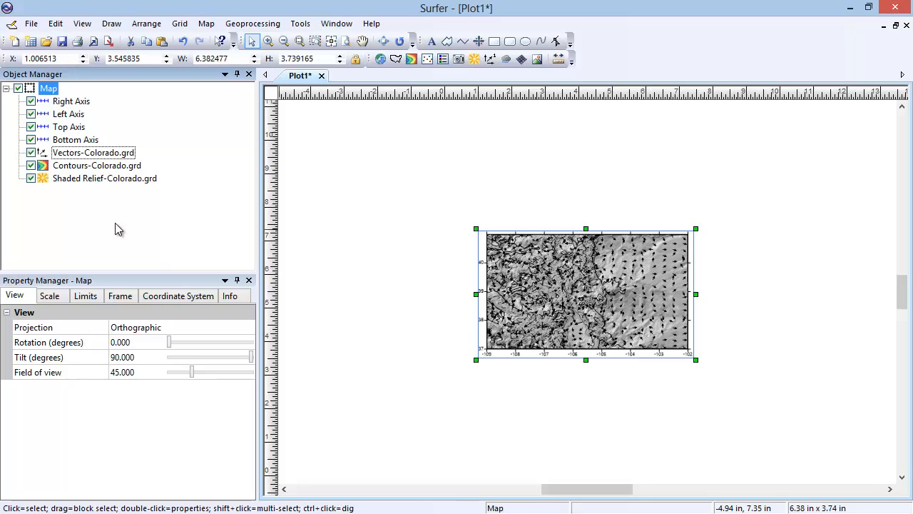
{"action": "left_click", "coordinate": [55, 26]}
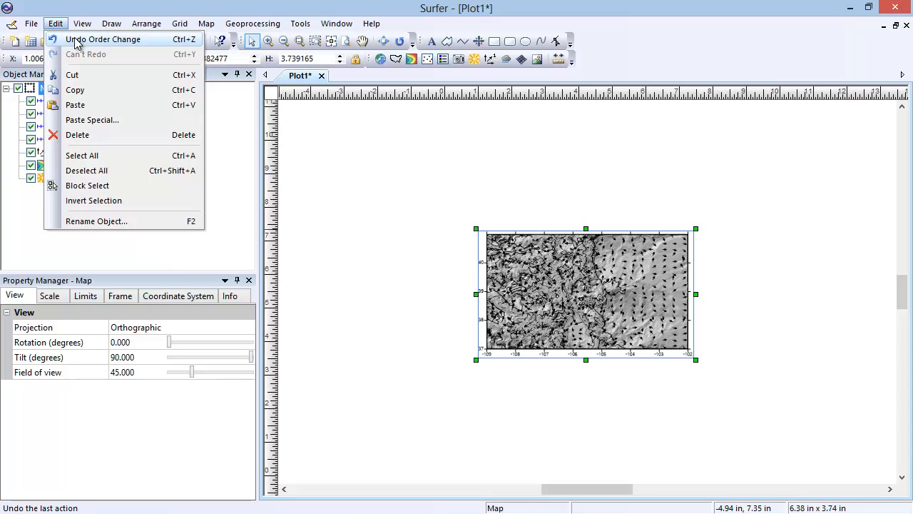
{"action": "left_click", "coordinate": [76, 40]}
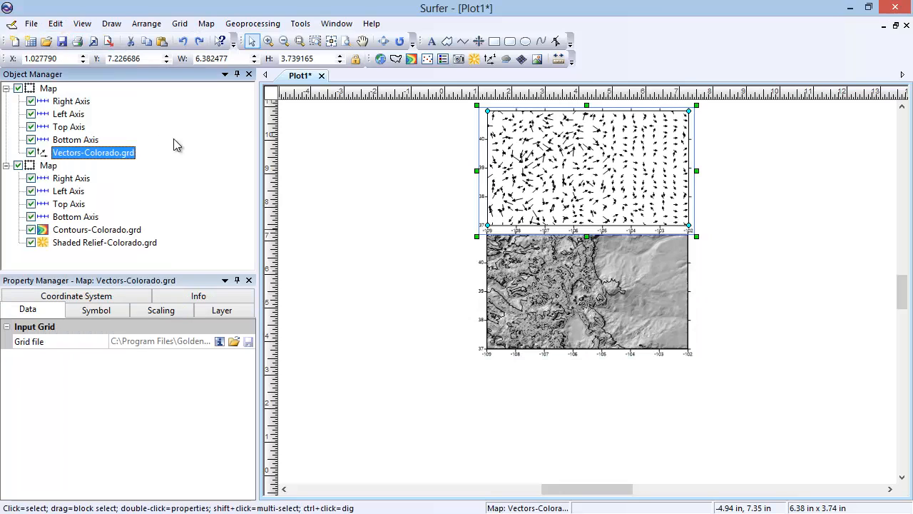
Overlay the vector map and the contour and shaded relief map to combine them into a single map.
{"action": "left_click", "coordinate": [50, 89]}
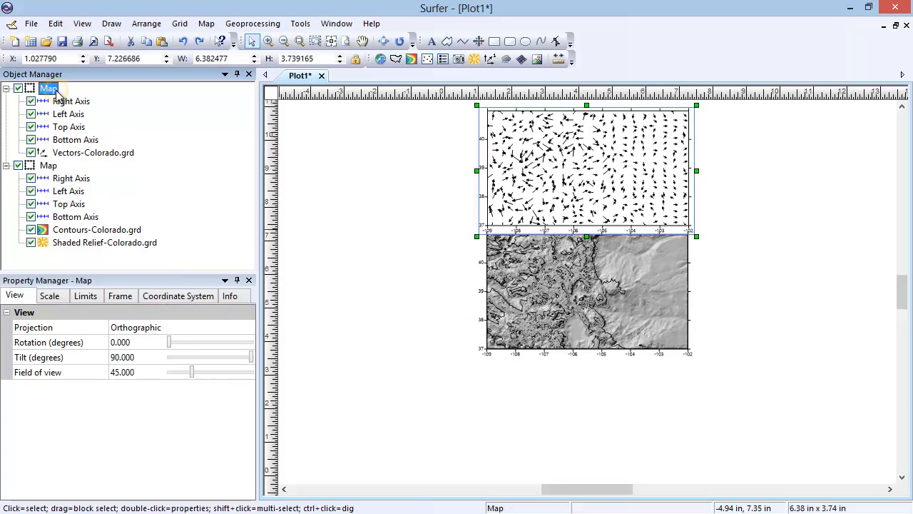
{"action": "left_click", "coordinate": [48, 165], "text": "shift"}
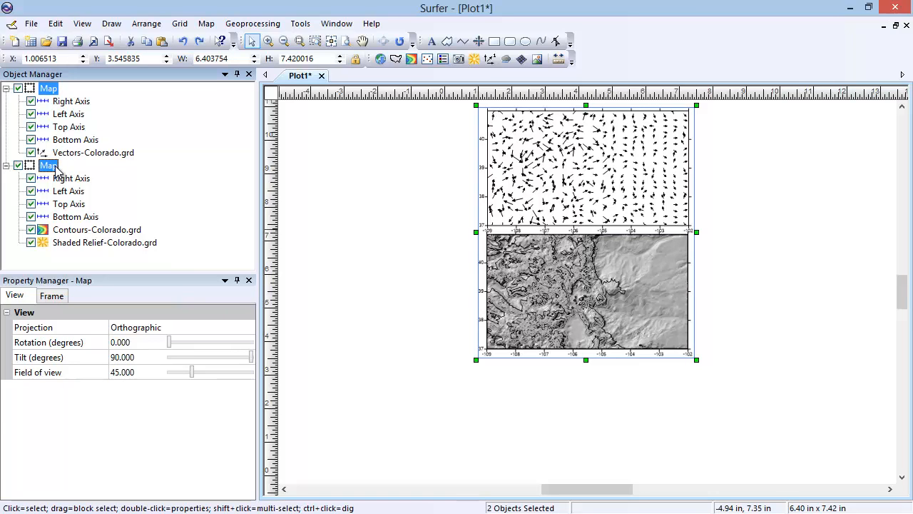
{"action": "left_click", "coordinate": [206, 25]}
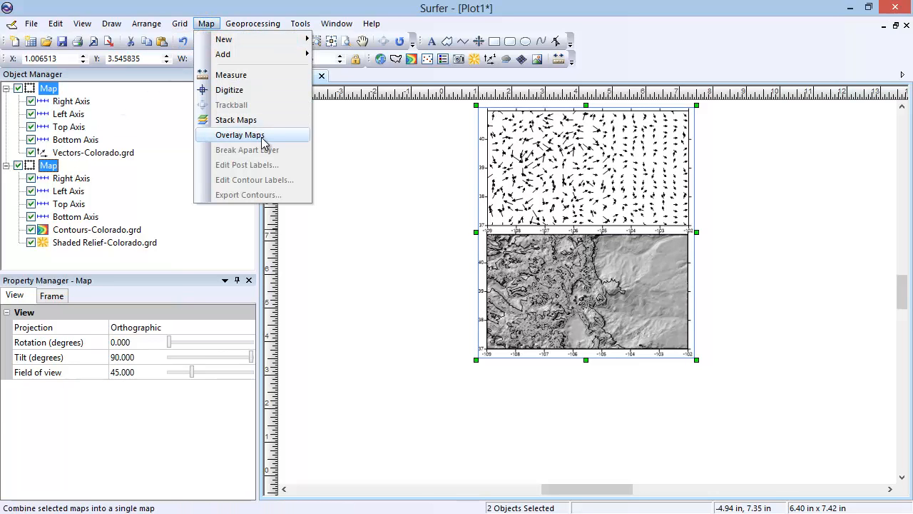
{"action": "left_click", "coordinate": [240, 135]}
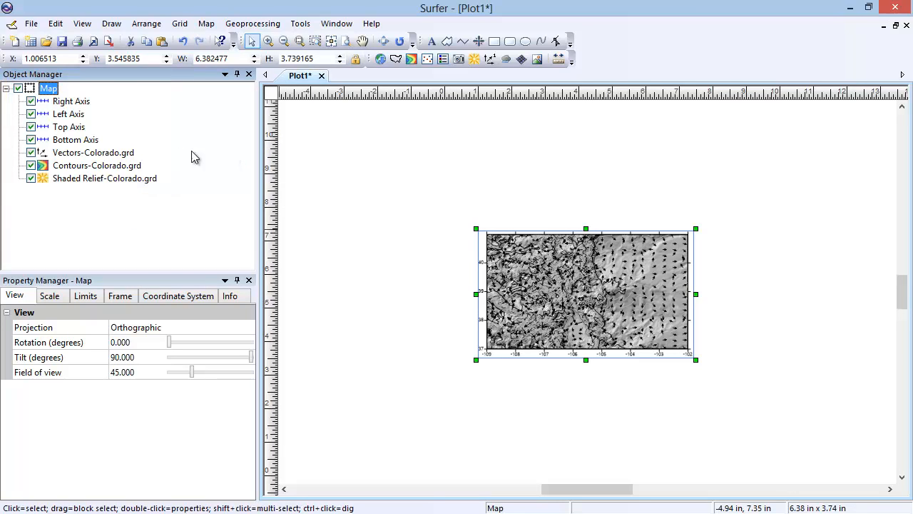
Delete the Vectors-Colorado.grd layer from the combined map and undo the deletion.
{"action": "left_click", "coordinate": [107, 152]}
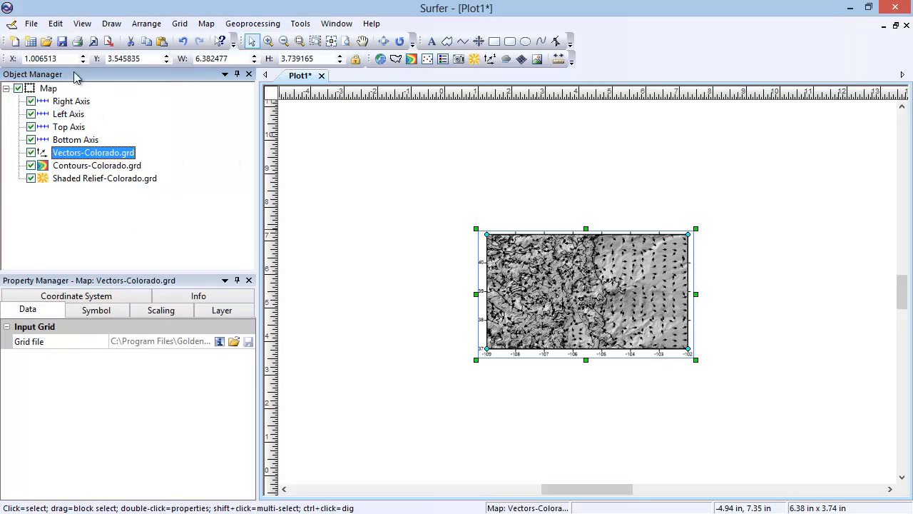
{"action": "left_click", "coordinate": [55, 24]}
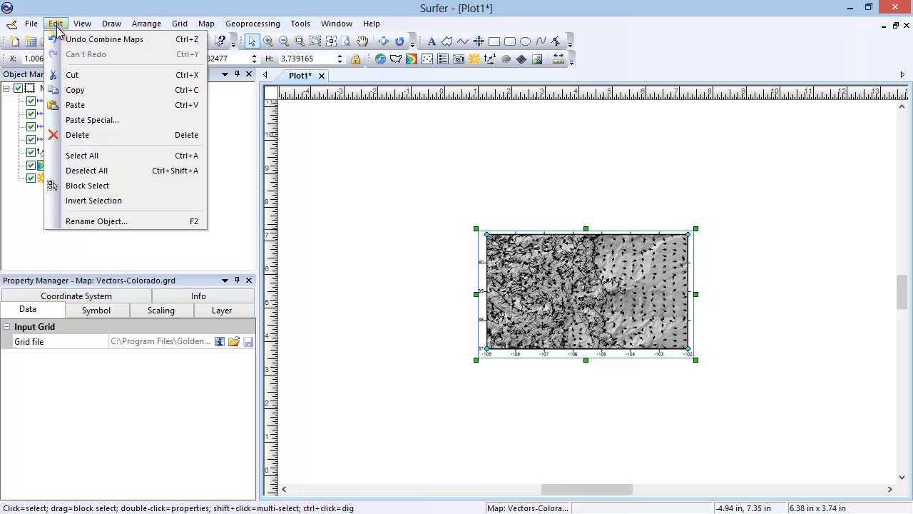
{"action": "left_click", "coordinate": [140, 139]}
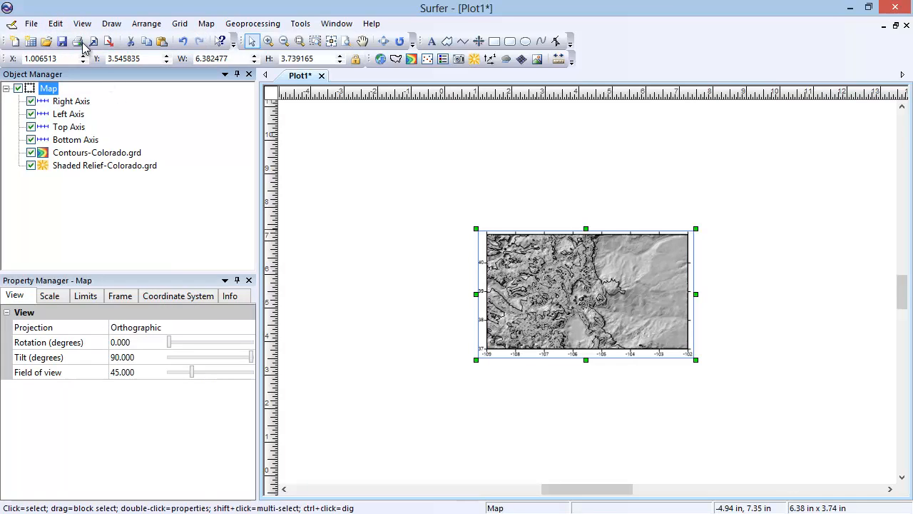
{"action": "left_click", "coordinate": [55, 24]}
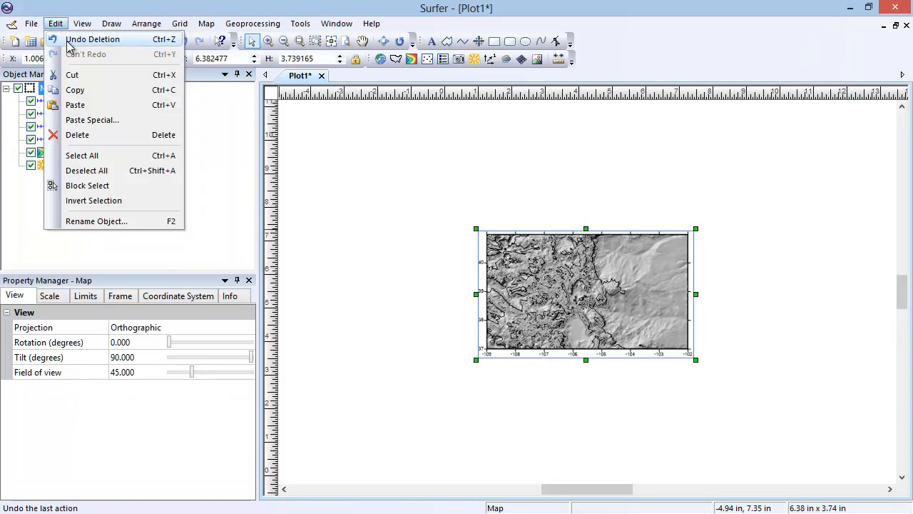
{"action": "left_click", "coordinate": [75, 40]}
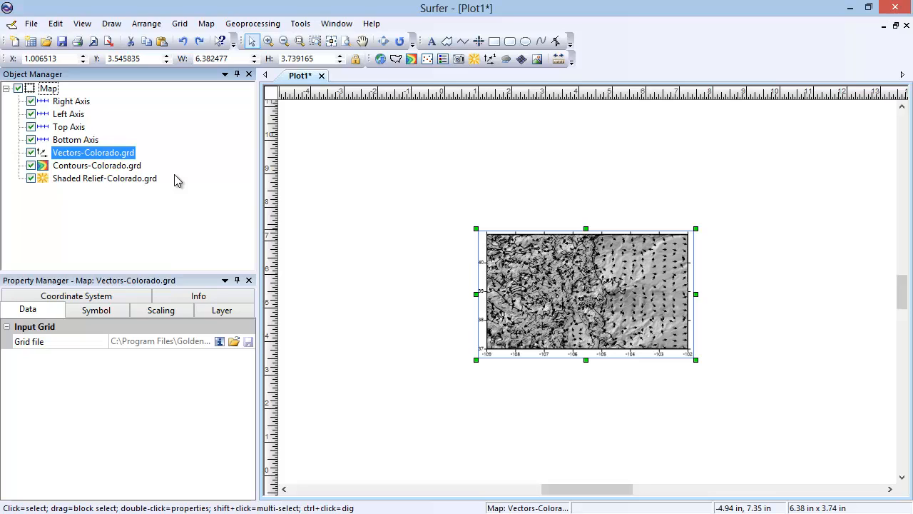
Break the Vectors-Colorado.grd layer apart from the combined map into its own map.
{"action": "left_click", "coordinate": [122, 153]}
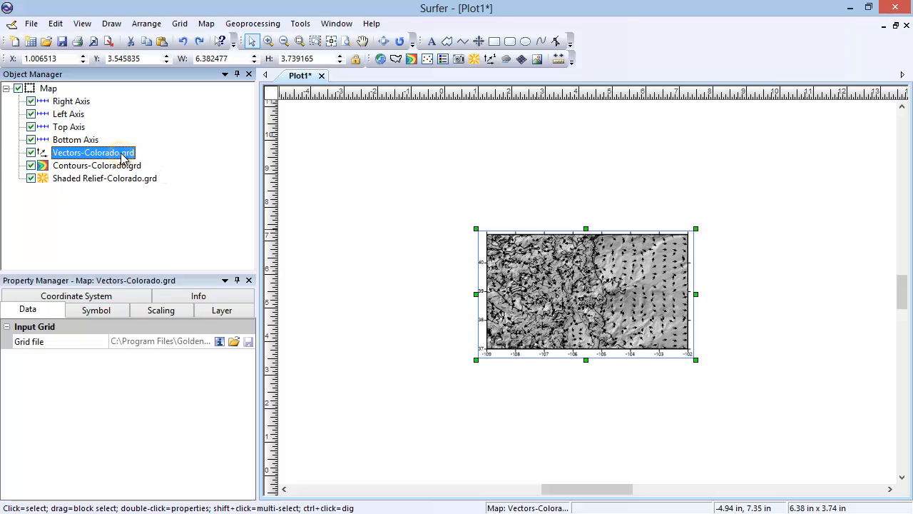
{"action": "left_click", "coordinate": [206, 24]}
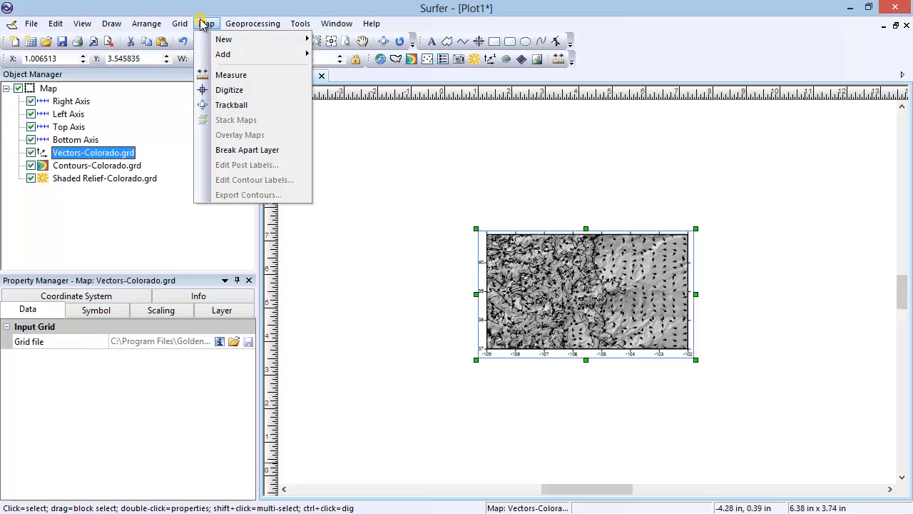
{"action": "left_click", "coordinate": [287, 158]}
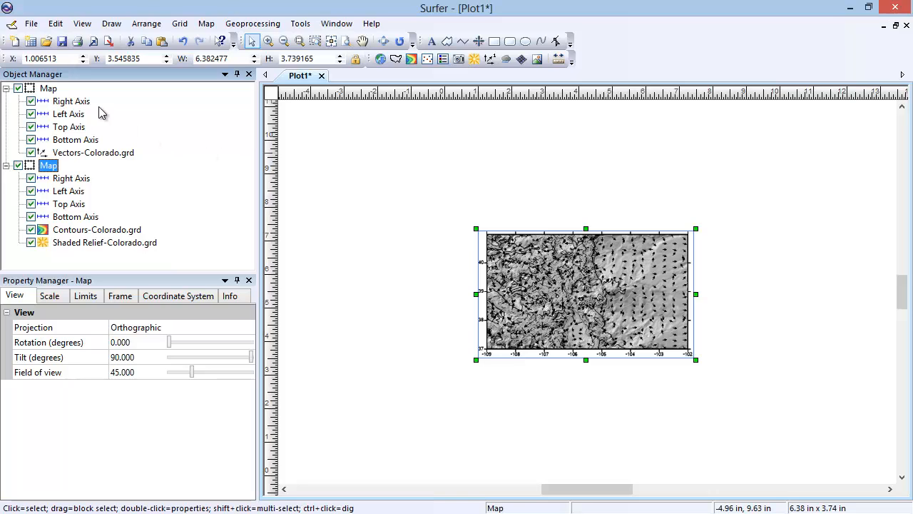
Delete the separate map that contains the Vectors-Colorado.grd layer.
{"action": "left_click", "coordinate": [49, 89]}
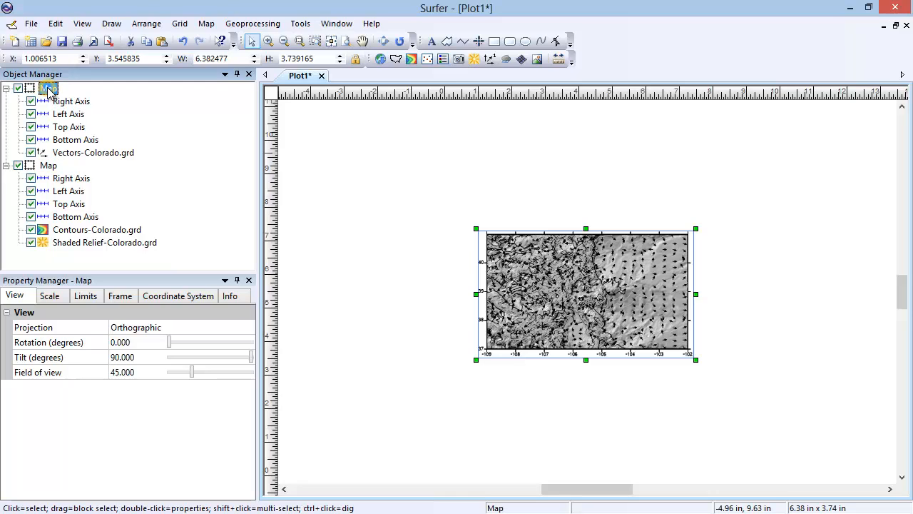
{"action": "left_click", "coordinate": [55, 23]}
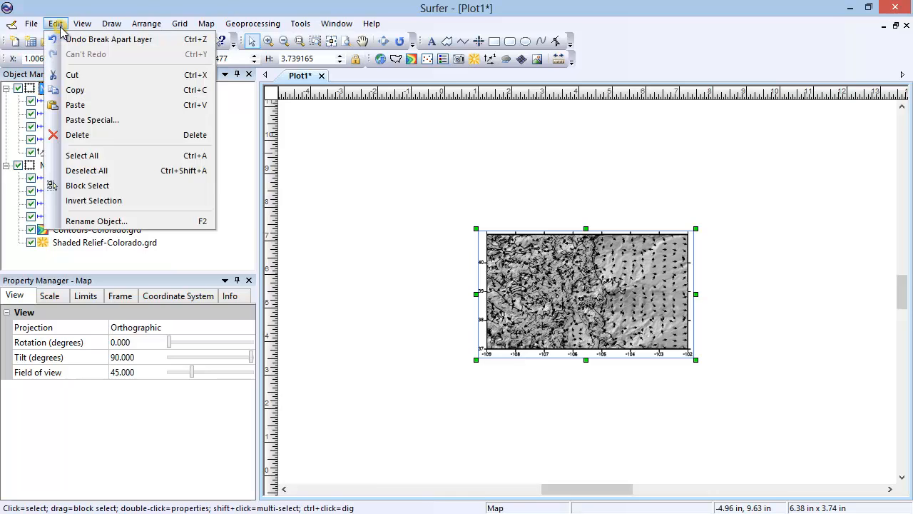
{"action": "left_click", "coordinate": [126, 134]}
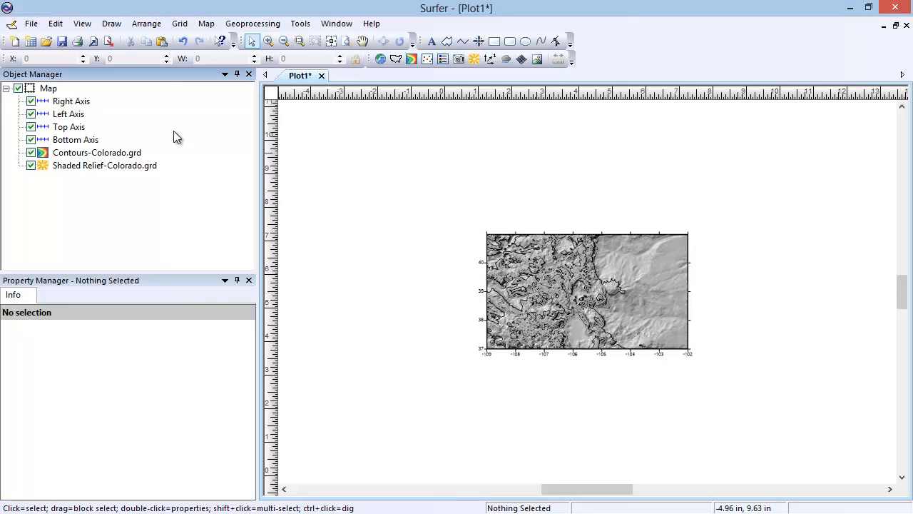
Show the properties of the Contours-Colorado.grd layer and those of its parent map.
{"action": "left_click", "coordinate": [121, 154]}
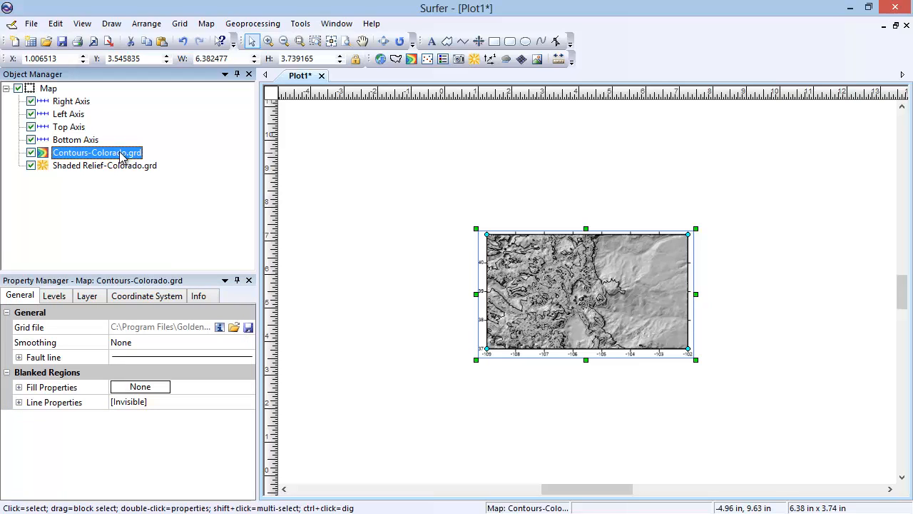
{"action": "left_click", "coordinate": [49, 89]}
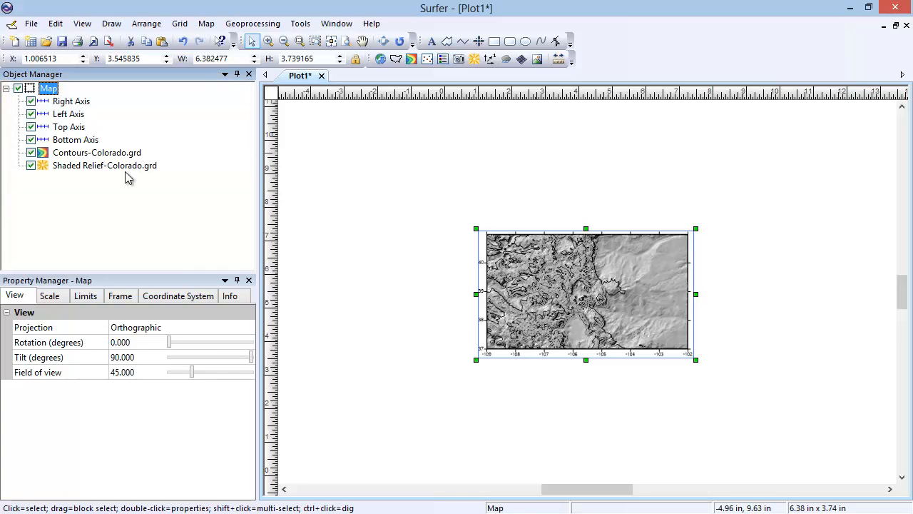
Set the map's rotation to 90 degrees and return it to 0 degrees.
{"action": "left_click", "coordinate": [28, 298]}
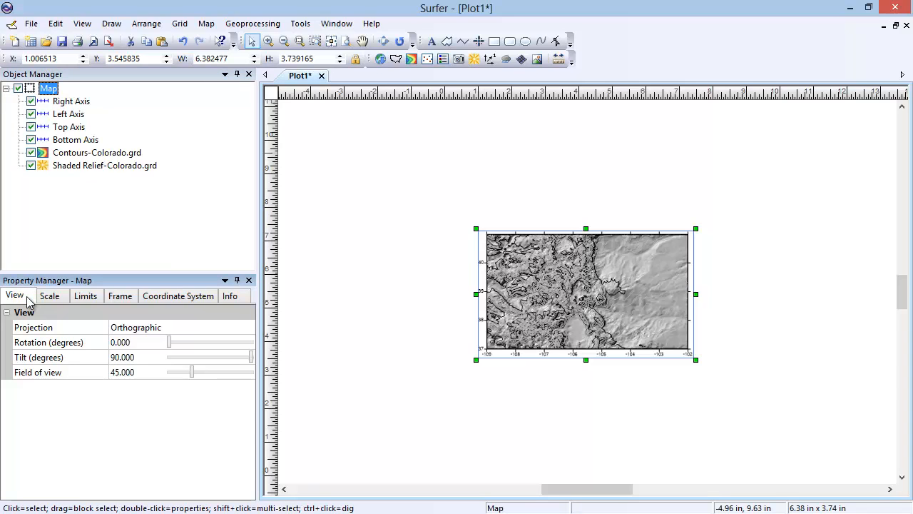
{"action": "left_click", "coordinate": [124, 342]}
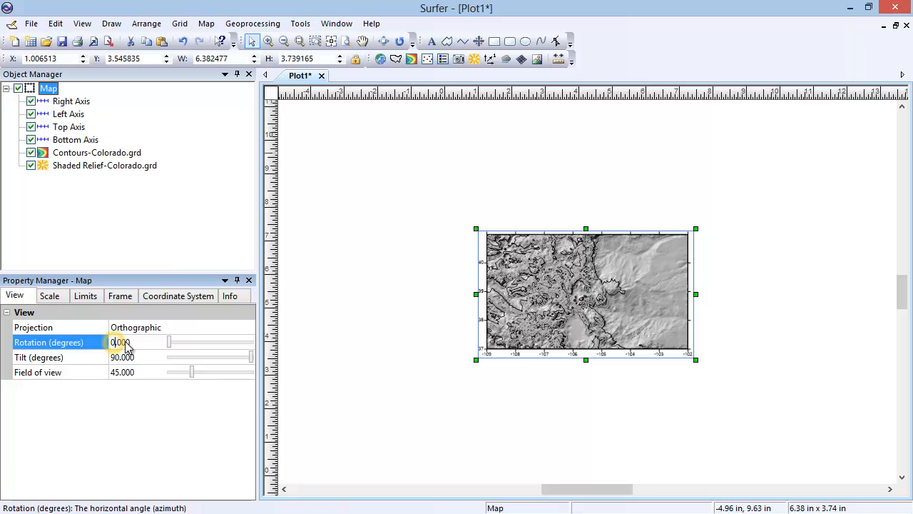
{"action": "key", "text": "BackSpace"}
{"action": "type", "text": "90"}
{"action": "key", "text": "Return"}
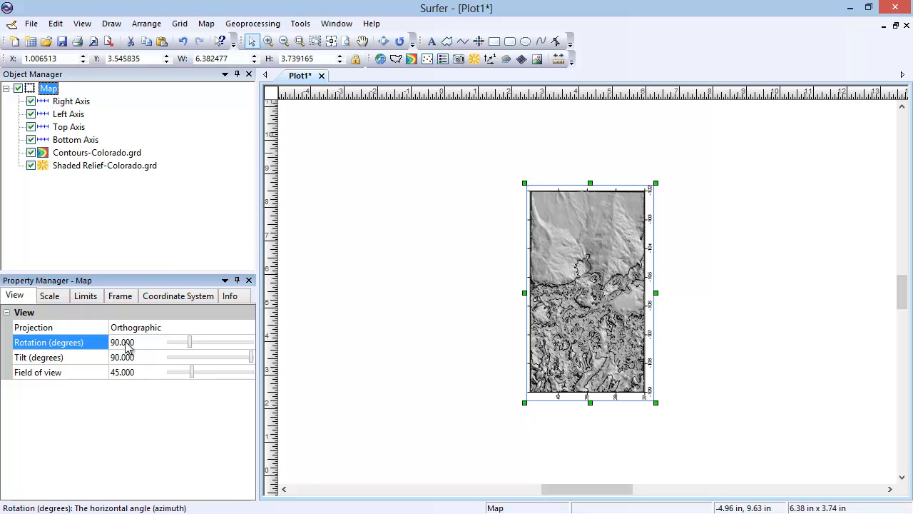
{"action": "left_click_drag", "start_coordinate": [190, 346], "coordinate": [159, 346]}
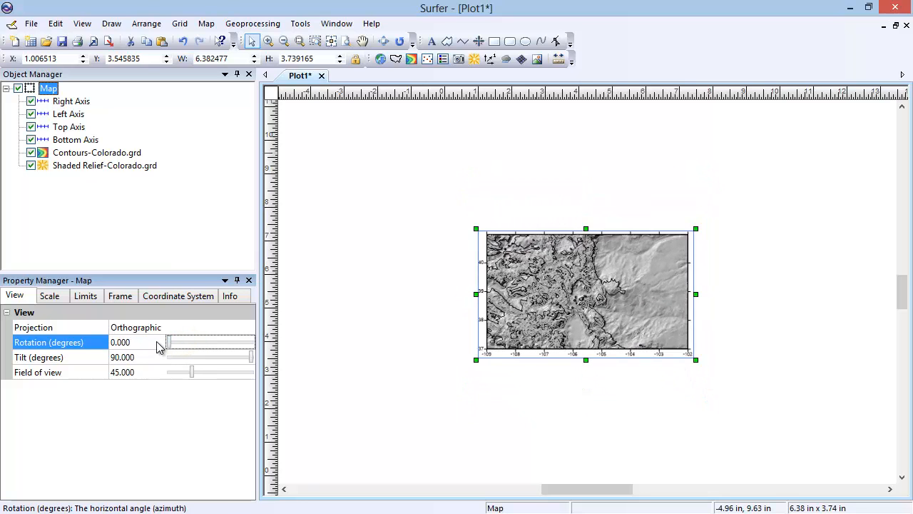
Set the map's X scale length to 8 in with proportional XY scaling kept on.
{"action": "left_click", "coordinate": [60, 296]}
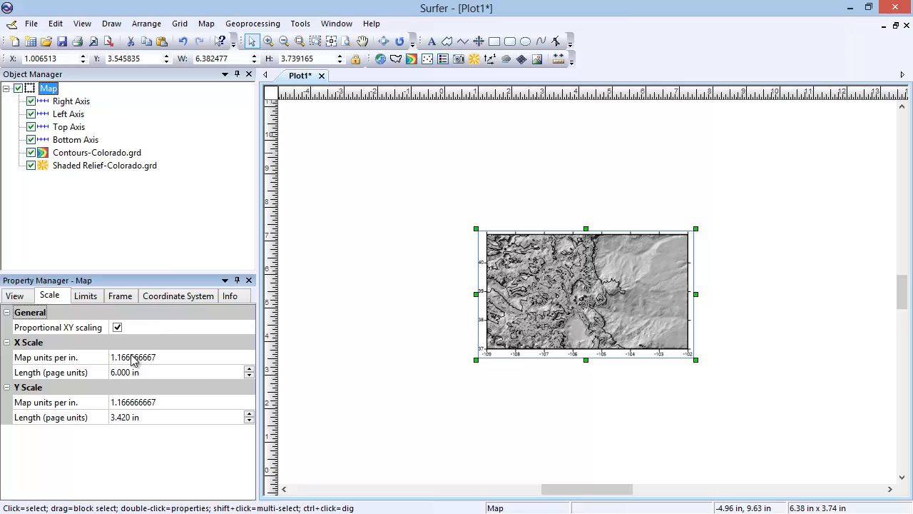
{"action": "left_click", "coordinate": [120, 372]}
{"action": "key", "text": "Delete"}
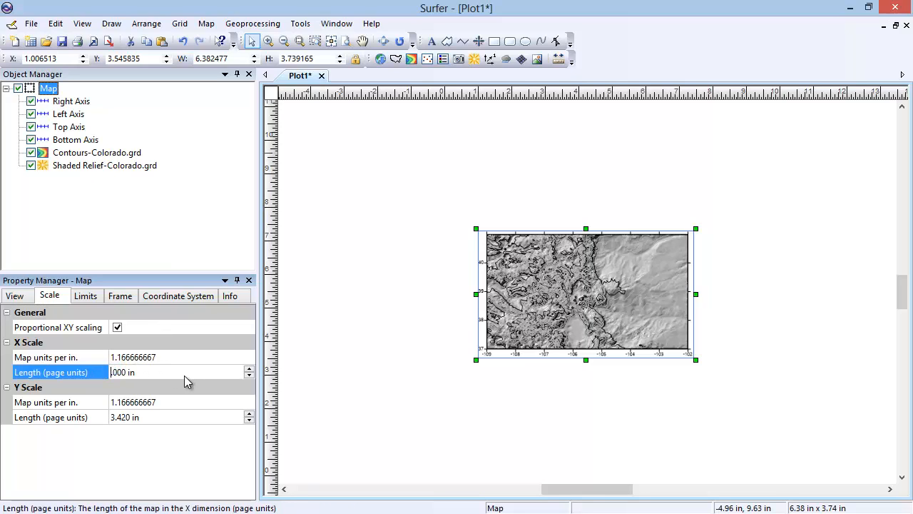
{"action": "type", "text": "8"}
{"action": "key", "text": "Return"}
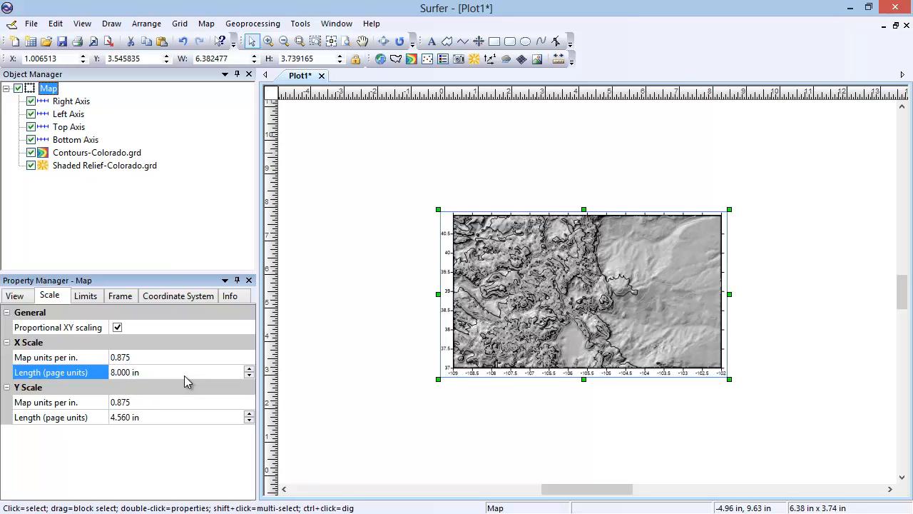
Set the map's maximum X limit to -105.
{"action": "left_click", "coordinate": [92, 297]}
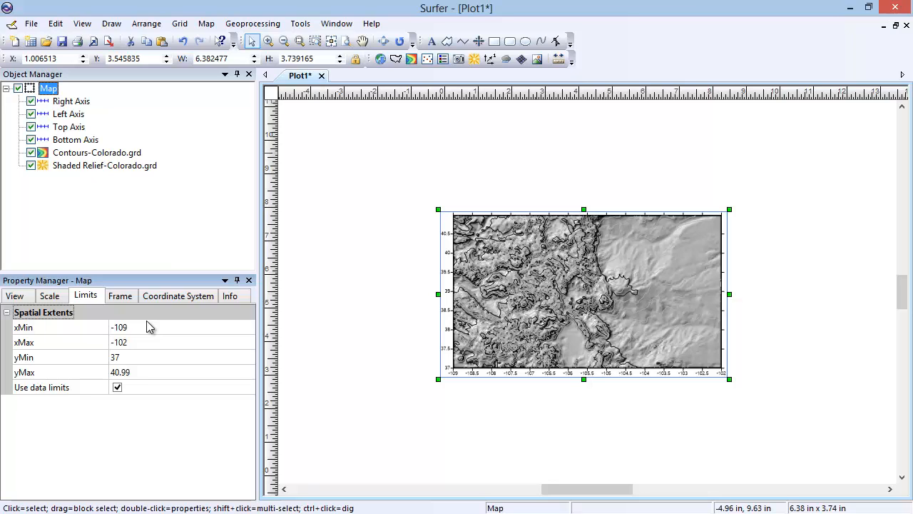
{"action": "left_click", "coordinate": [148, 343]}
{"action": "key", "text": "BackSpace"}
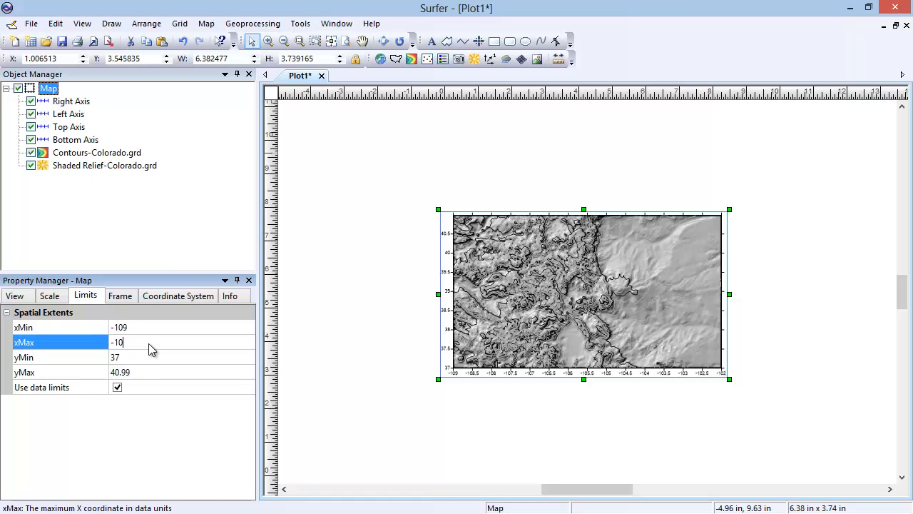
{"action": "type", "text": "5"}
{"action": "key", "text": "Return"}
Set the map's maximum Y limit to 39, and restore the limits to the full data extents.
{"action": "left_click", "coordinate": [149, 378]}
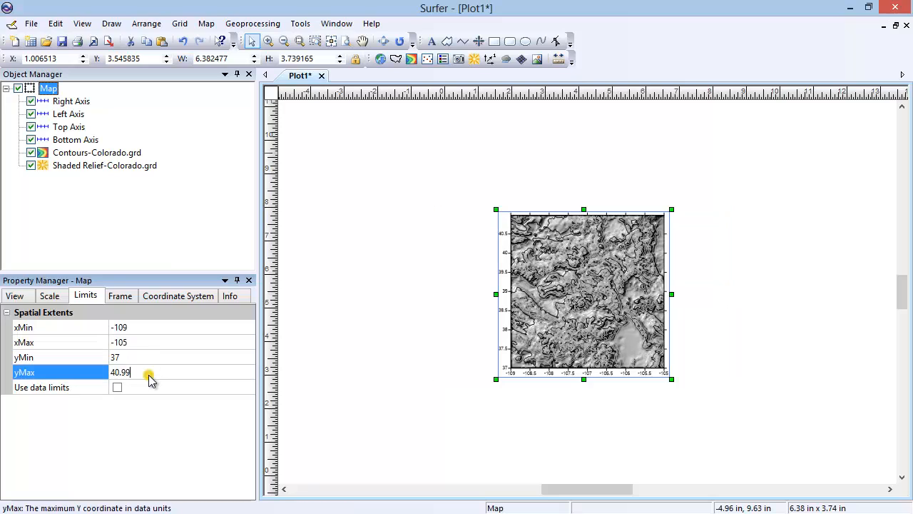
{"action": "key", "text": "BackSpace"}
{"action": "key", "text": "BackSpace"}
{"action": "key", "text": "BackSpace"}
{"action": "key", "text": "BackSpace"}
{"action": "key", "text": "BackSpace"}
{"action": "type", "text": "39"}
{"action": "key", "text": "Return"}
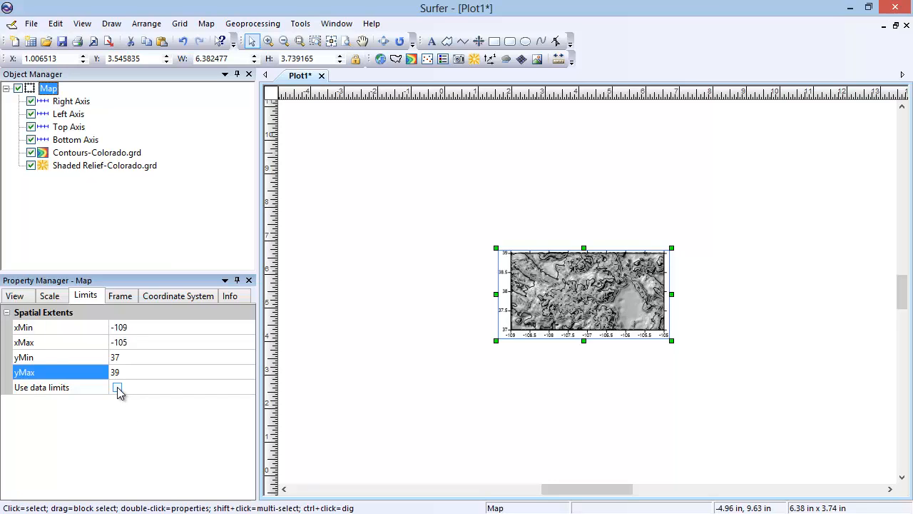
{"action": "left_click", "coordinate": [117, 387]}
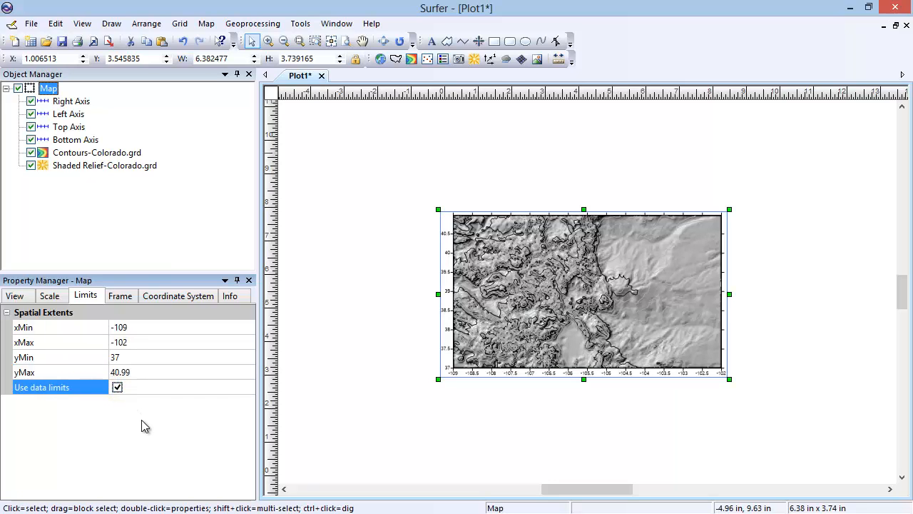
Give the map frame a solid blue line with a width of 0.100 in.
{"action": "left_click", "coordinate": [119, 295]}
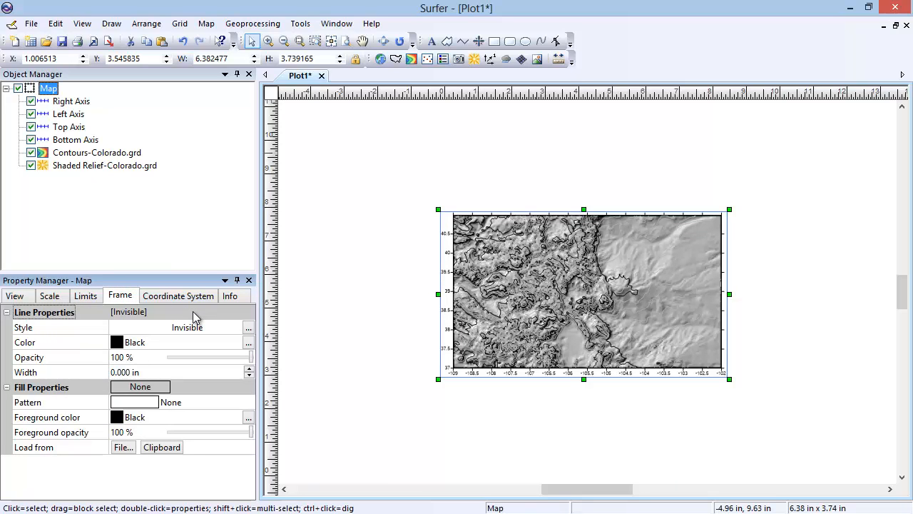
{"action": "left_click", "coordinate": [198, 336]}
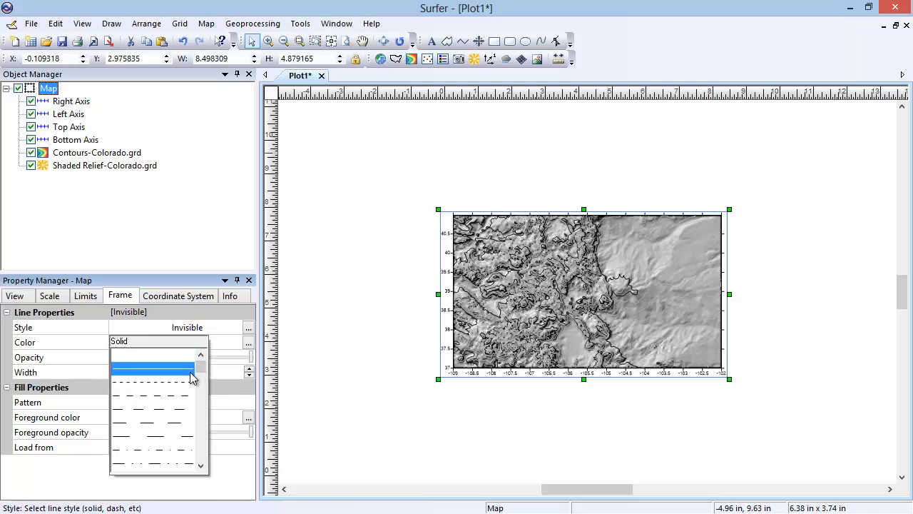
{"action": "left_click", "coordinate": [189, 367]}
{"action": "left_click", "coordinate": [192, 343]}
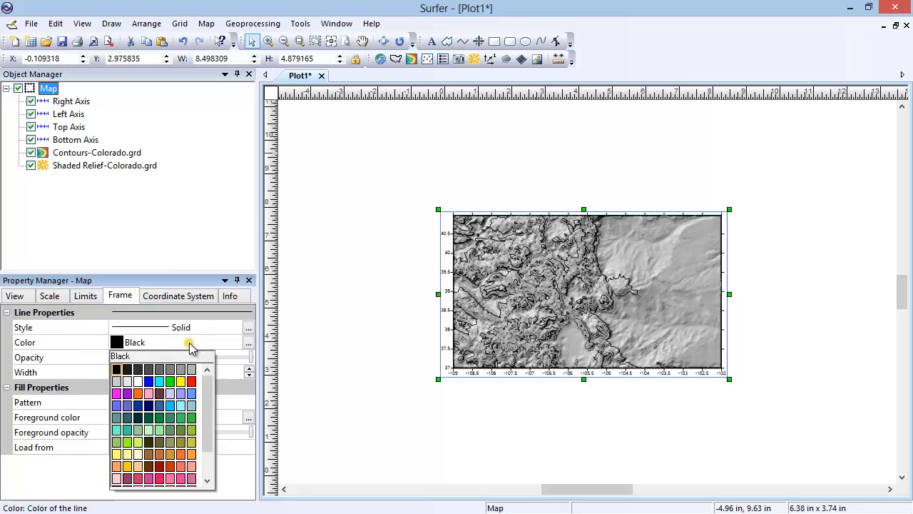
{"action": "left_click", "coordinate": [149, 381]}
{"action": "left_click", "coordinate": [122, 372]}
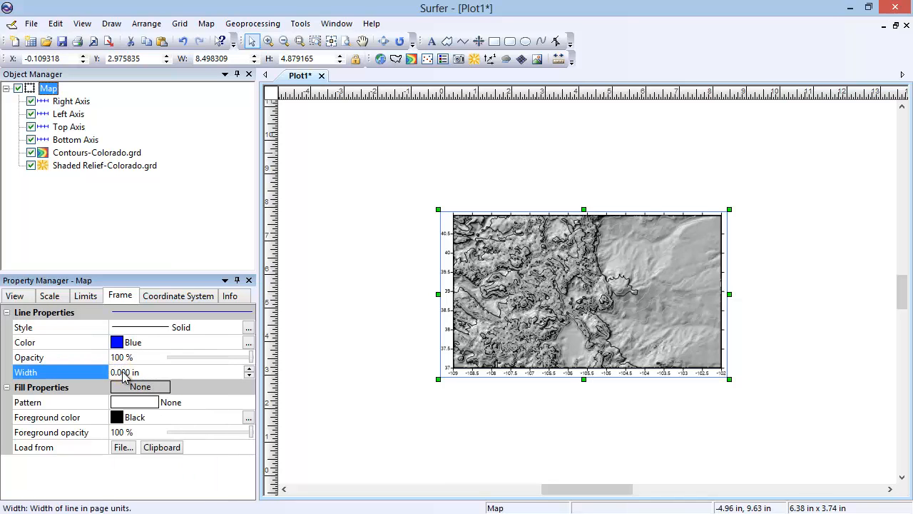
{"action": "type", "text": "1"}
{"action": "key", "text": "Return"}
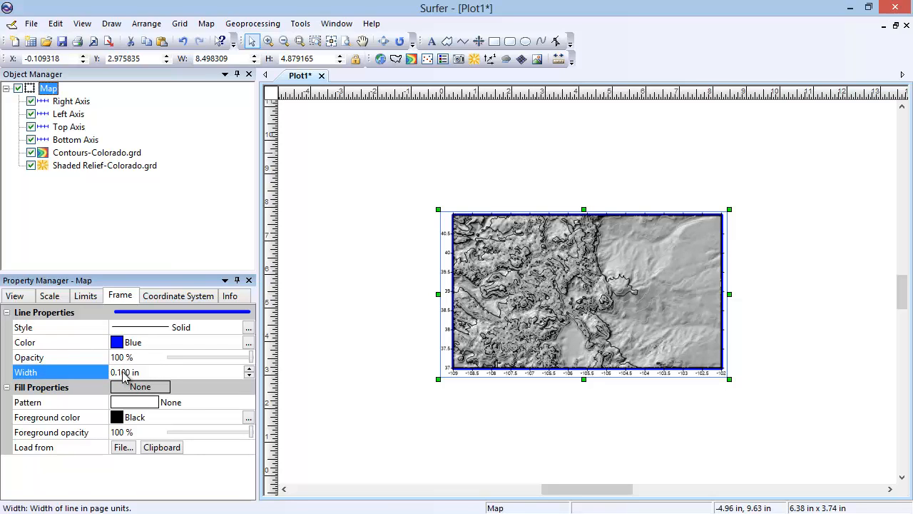
Fill the map frame background with a Crosshatch pattern in red, and hide the Shaded Relief-Colorado.grd layer.
{"action": "left_click", "coordinate": [179, 403]}
{"action": "left_click", "coordinate": [188, 404]}
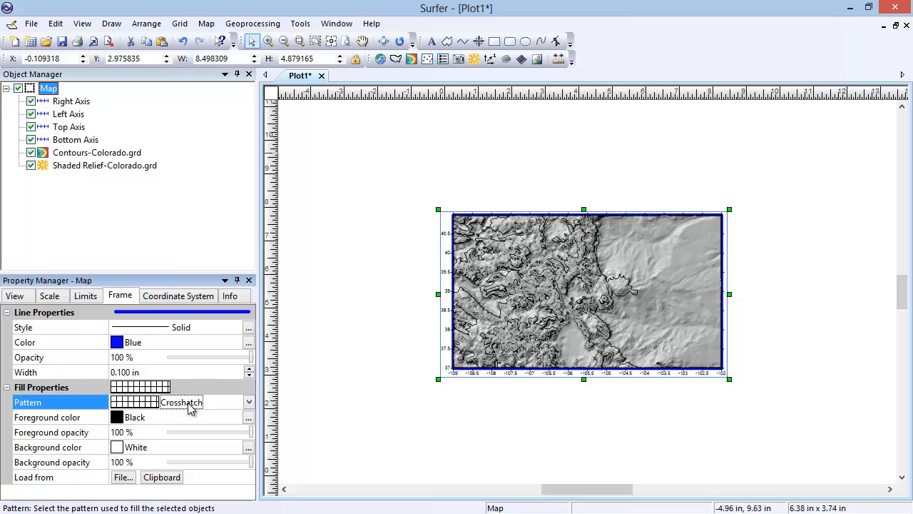
{"action": "left_click", "coordinate": [179, 417]}
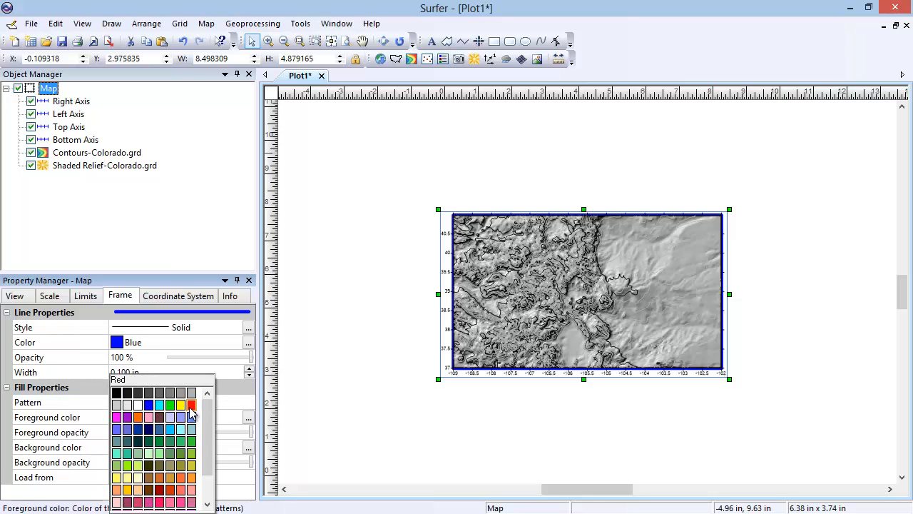
{"action": "left_click", "coordinate": [190, 410]}
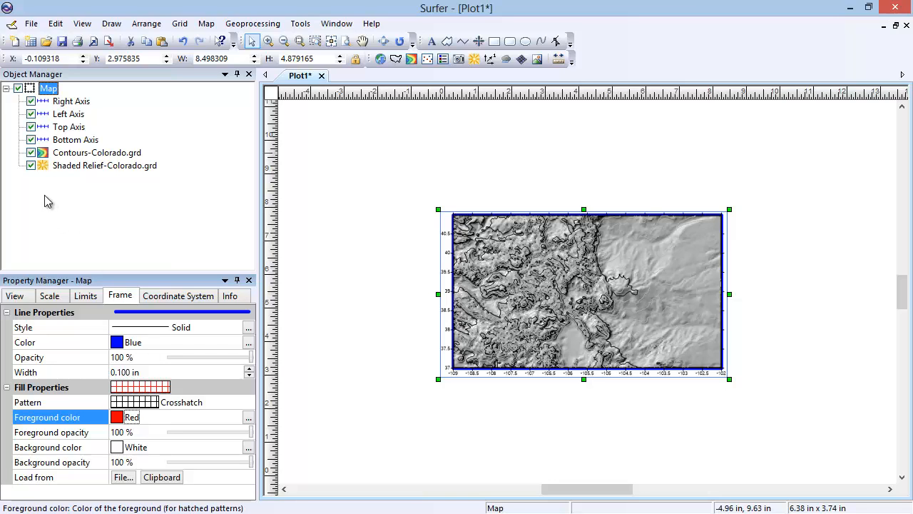
{"action": "left_click", "coordinate": [31, 167]}
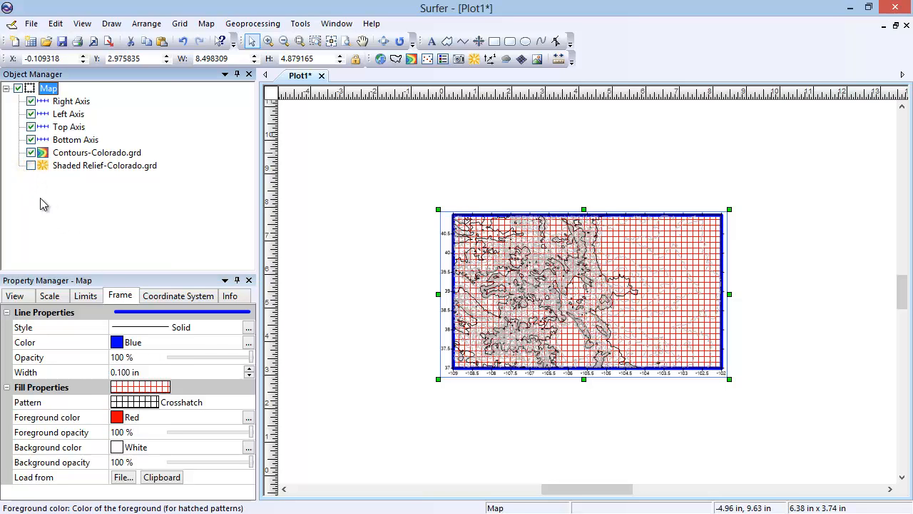
Show the map's target coordinate system settings and its attribute information.
{"action": "left_click", "coordinate": [184, 295]}
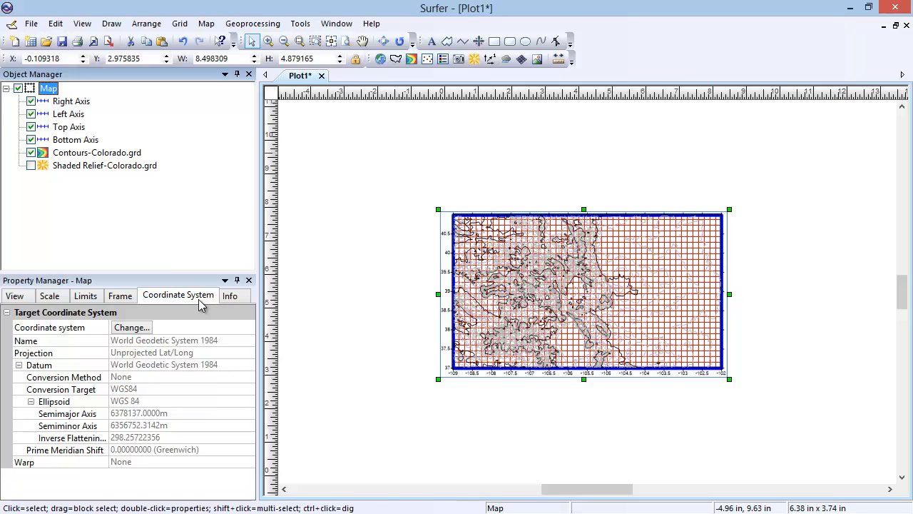
{"action": "left_click", "coordinate": [235, 299]}
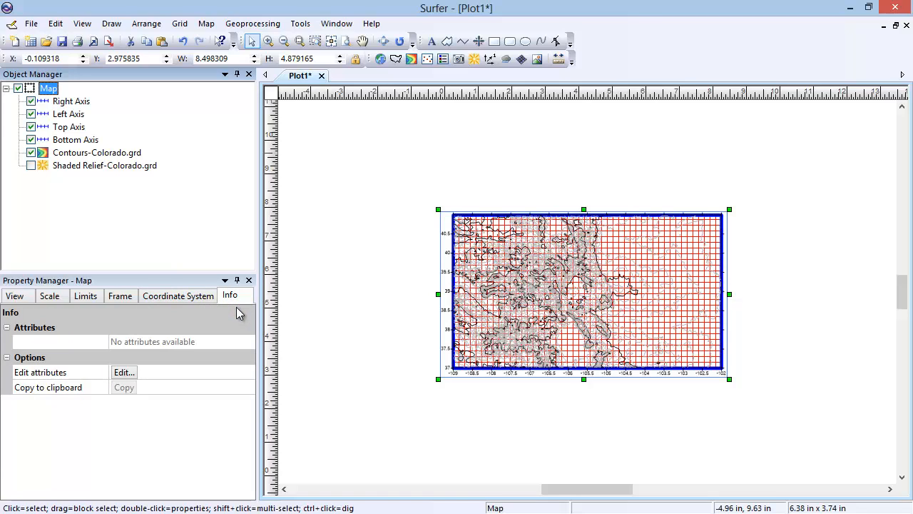